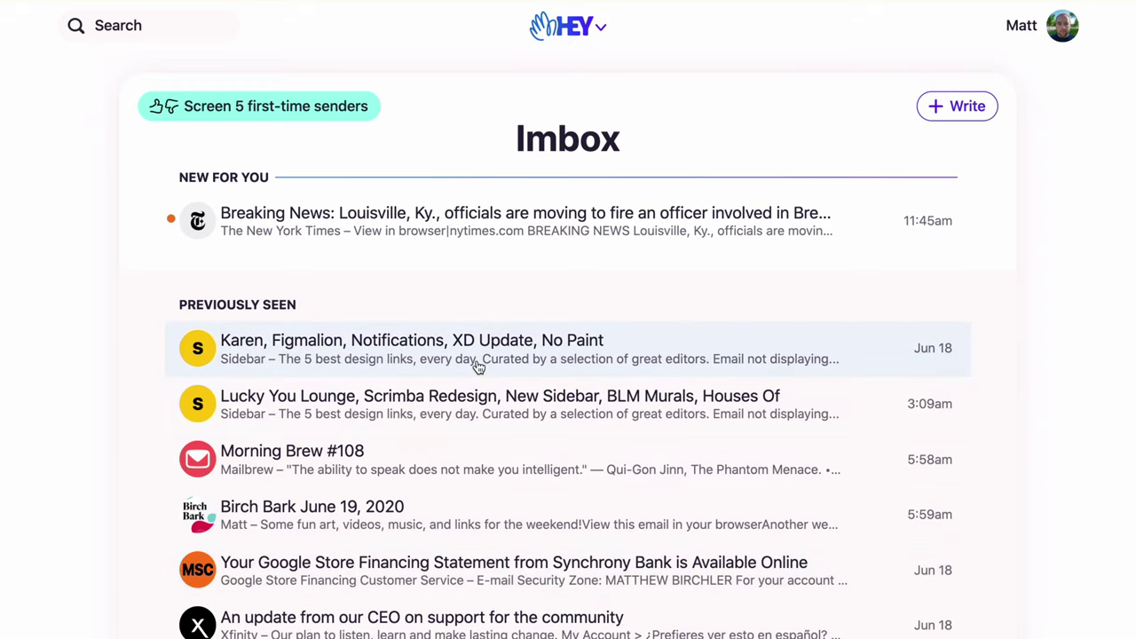
Go through the HEY logo menu to The Feed of newsletters and marketing emails
click(599, 32)
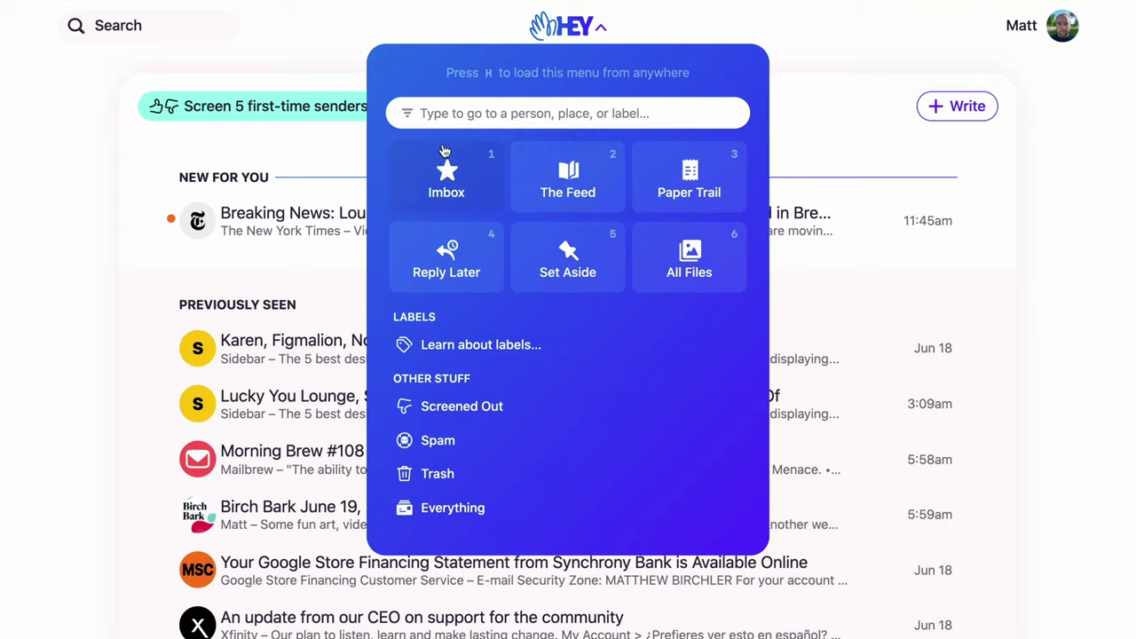
click(572, 187)
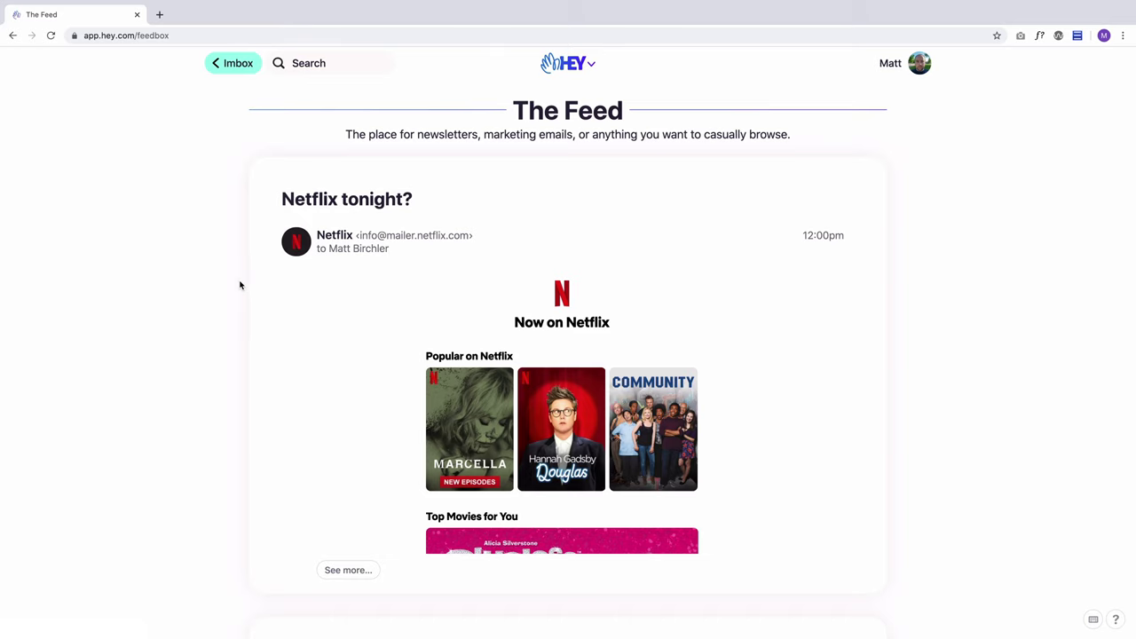
Browse down through The Feed and back up
scroll(240, 285, down, 6)
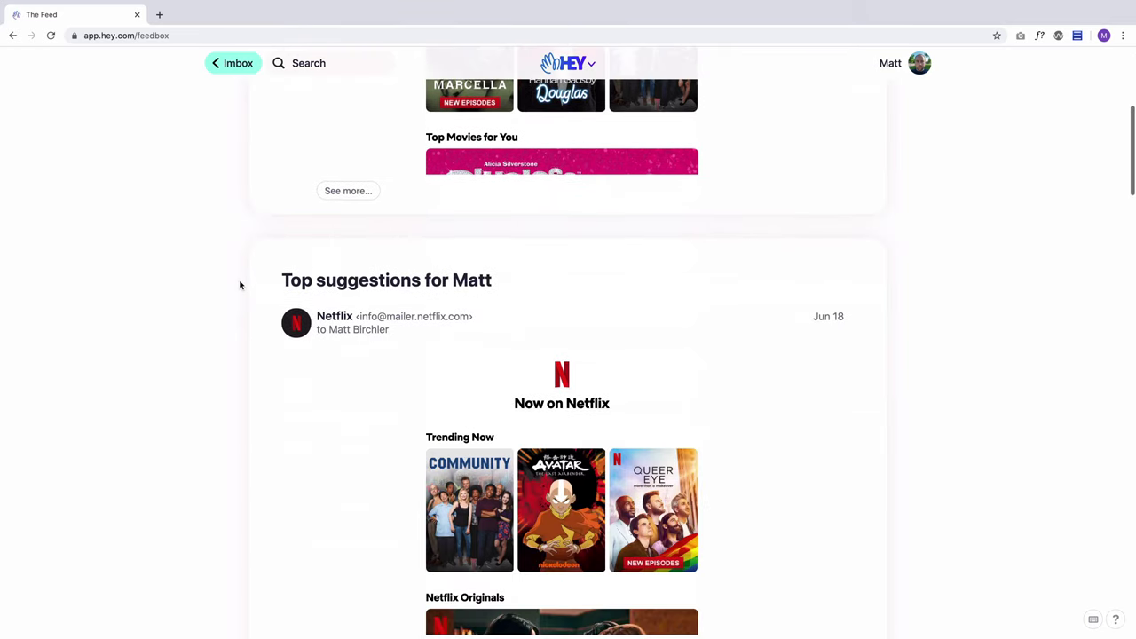
scroll(240, 285, down, 5)
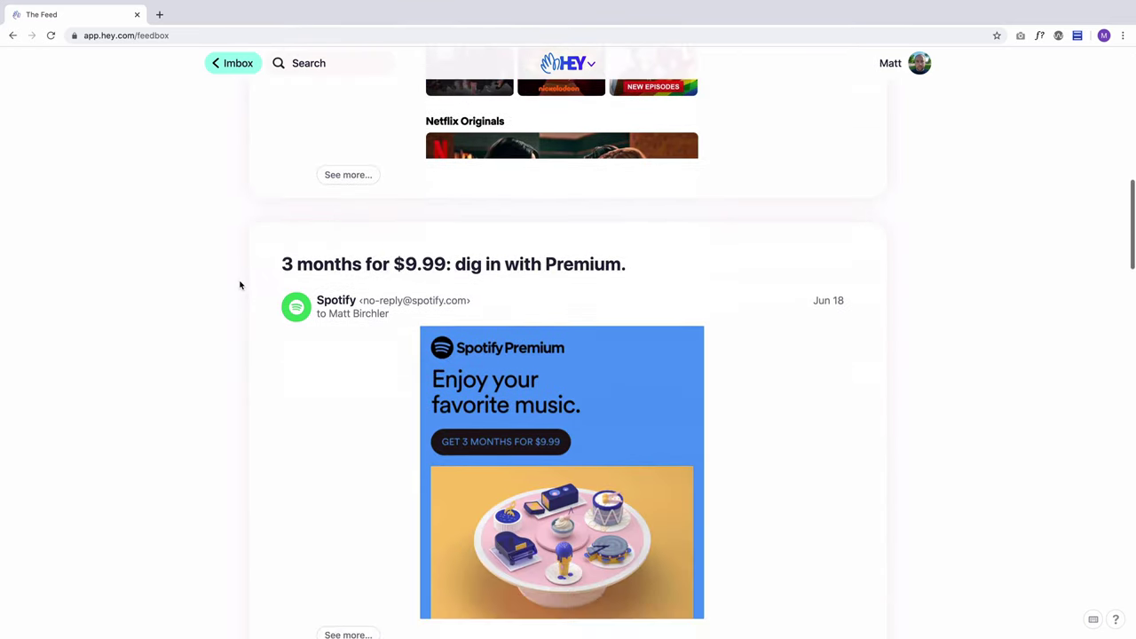
scroll(239, 285, down, 5)
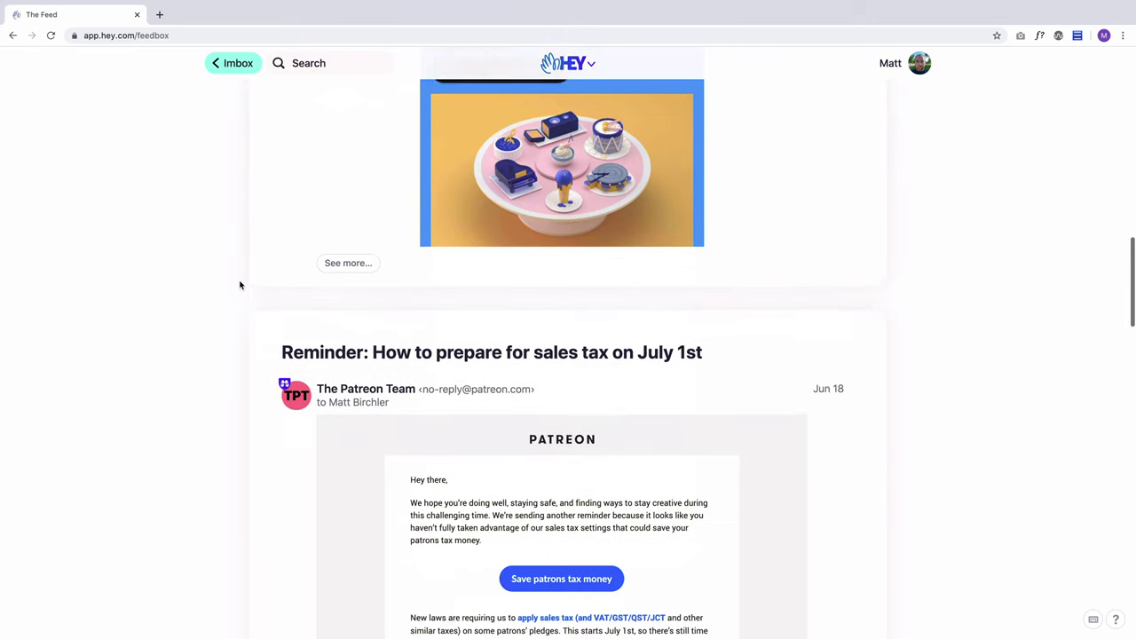
scroll(240, 284, down, 1)
scroll(240, 284, down, 1)
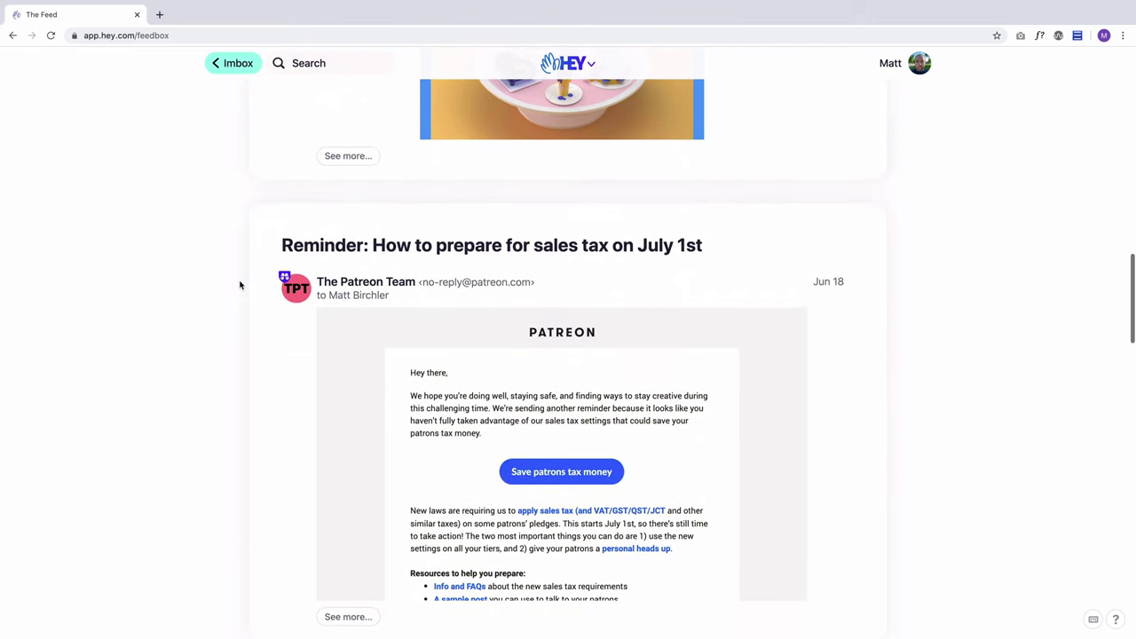
scroll(240, 285, up, 3)
scroll(239, 284, up, 2)
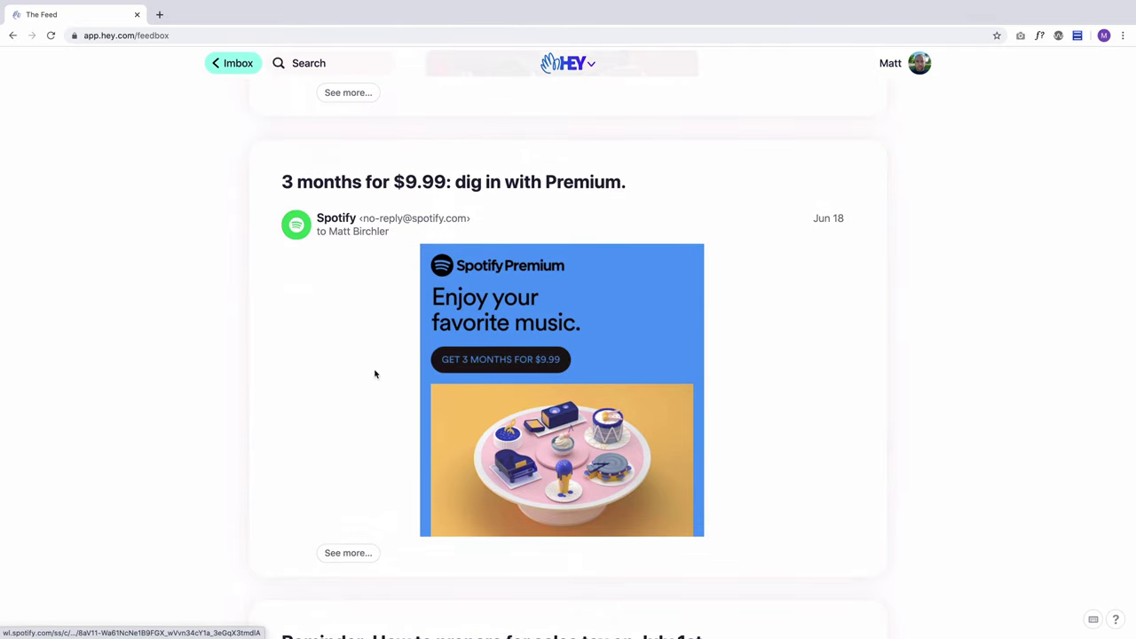
Expand the Spotify Premium email to read it in full, then reopen the HEY menu
click(360, 550)
scroll(312, 496, down, 4)
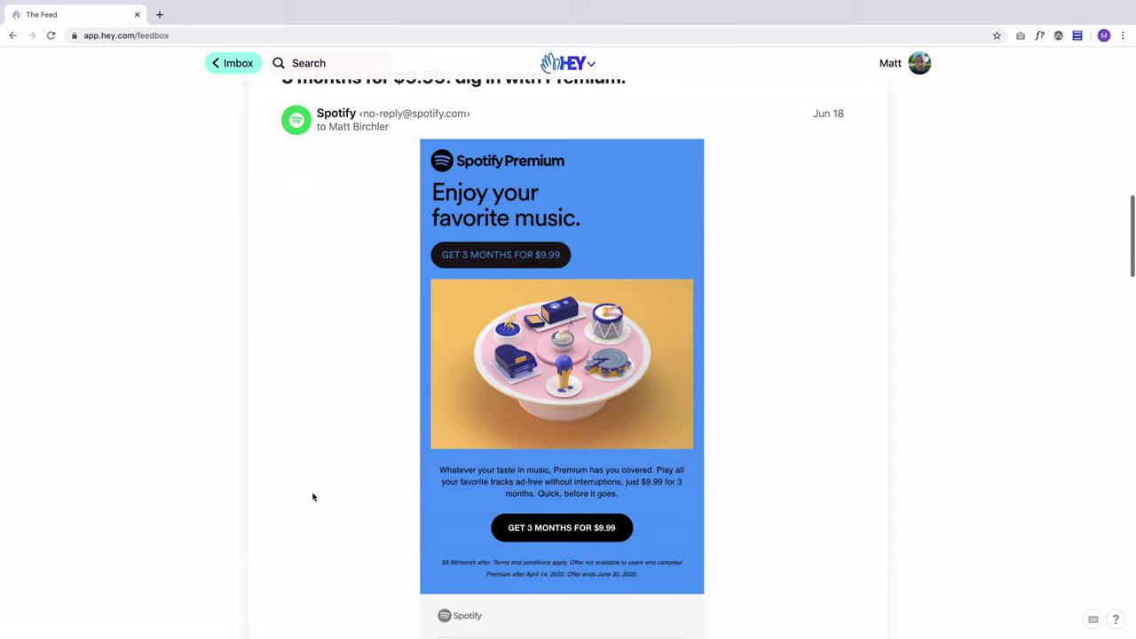
scroll(313, 497, up, 2)
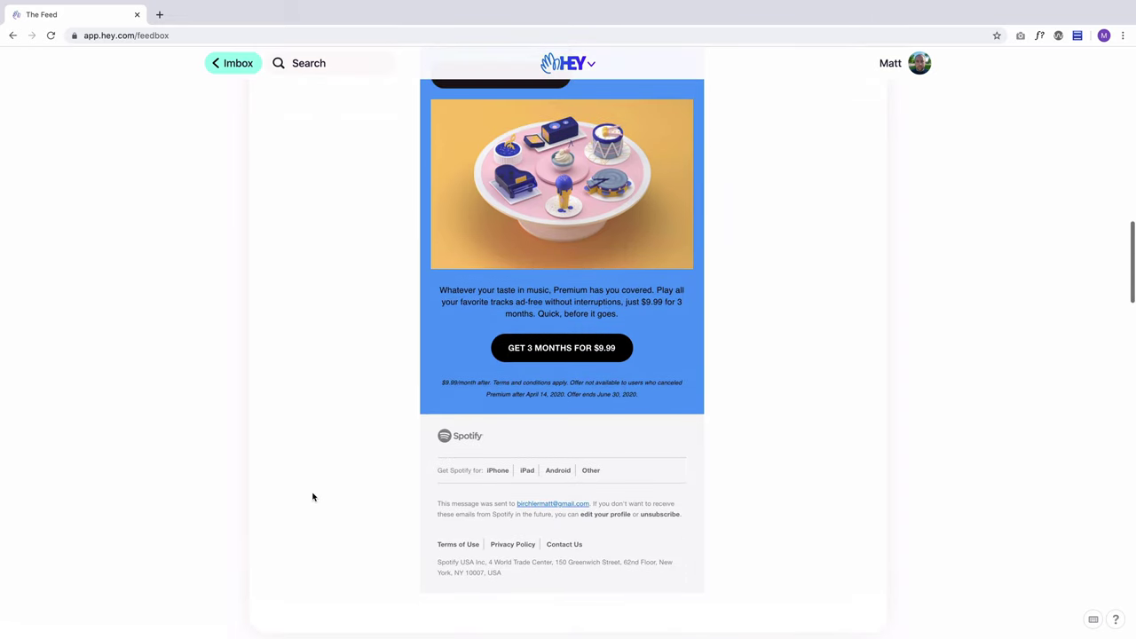
scroll(312, 497, up, 10)
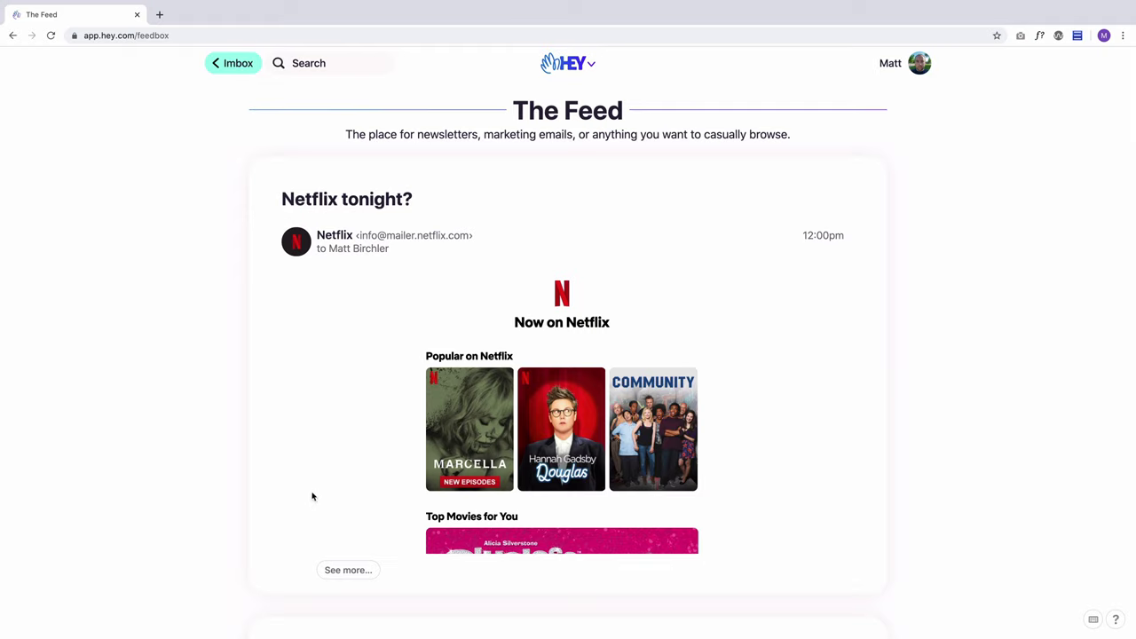
click(596, 69)
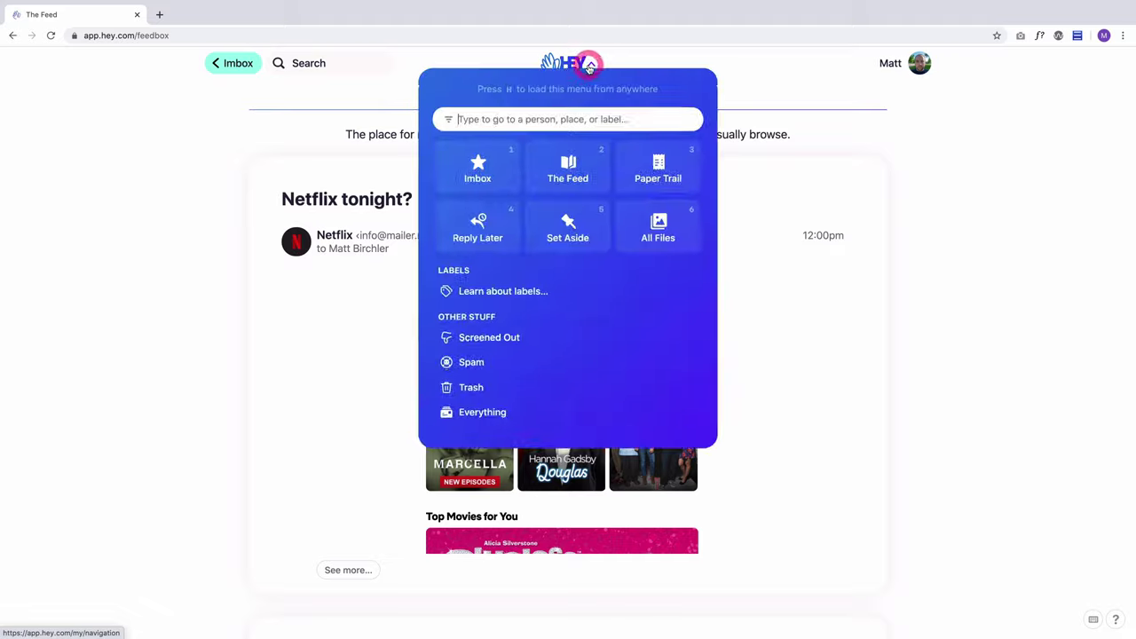
Visit the Paper Trail with its Denied Card Transaction email, then return to the Imbox
click(660, 175)
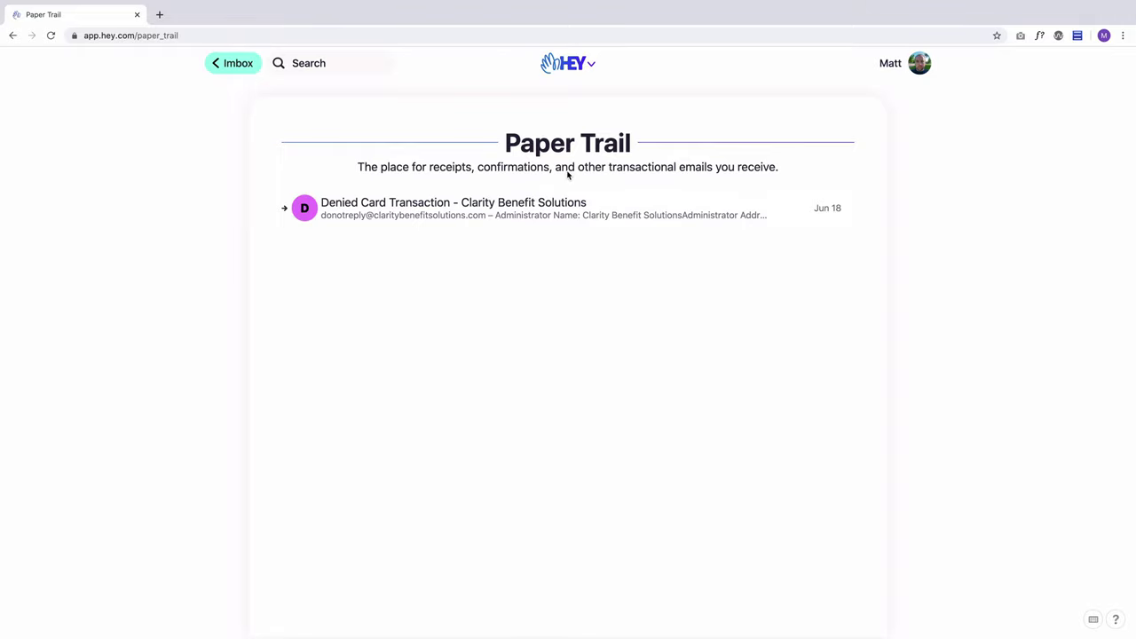
key(super+bracketleft)
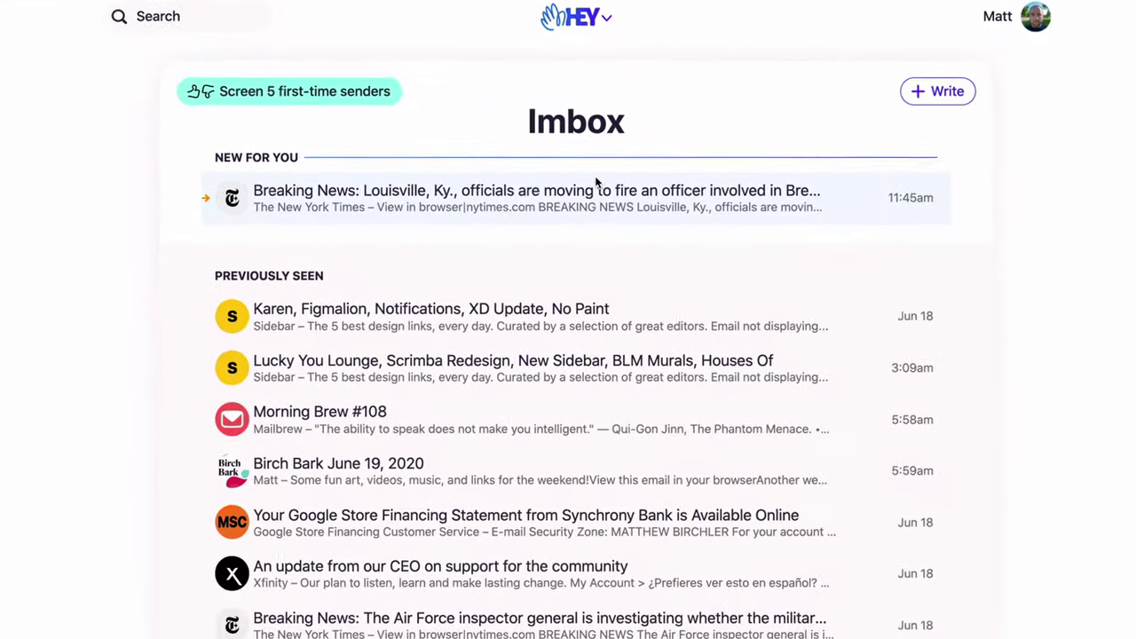
Open The Screener's five first-time senders and look at Sonos's delivery choices without deciding
click(350, 93)
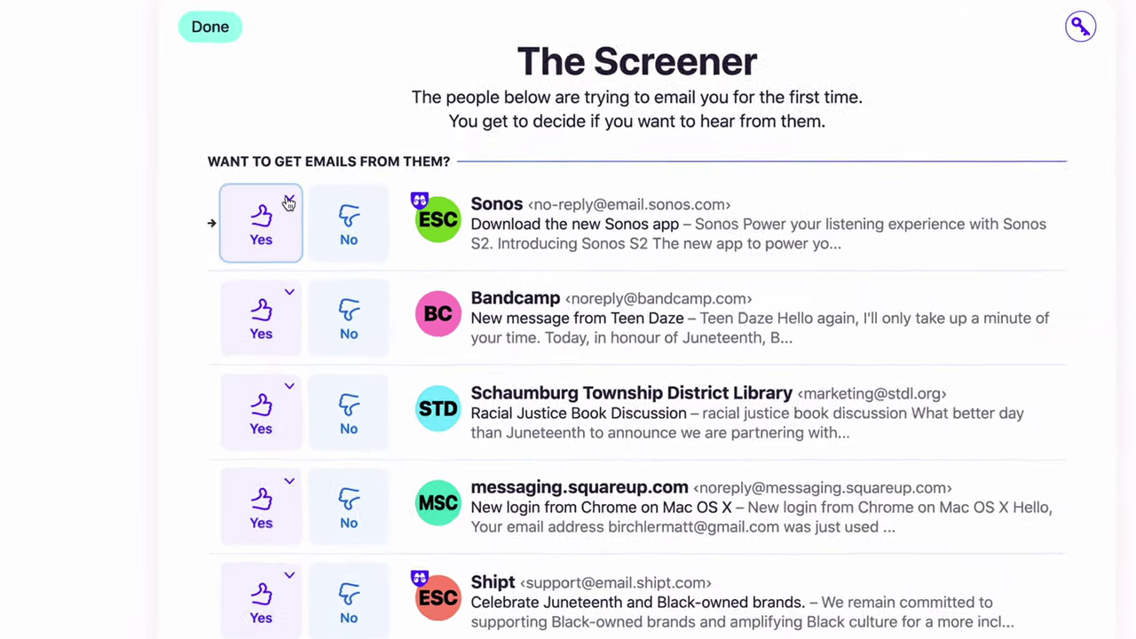
click(290, 202)
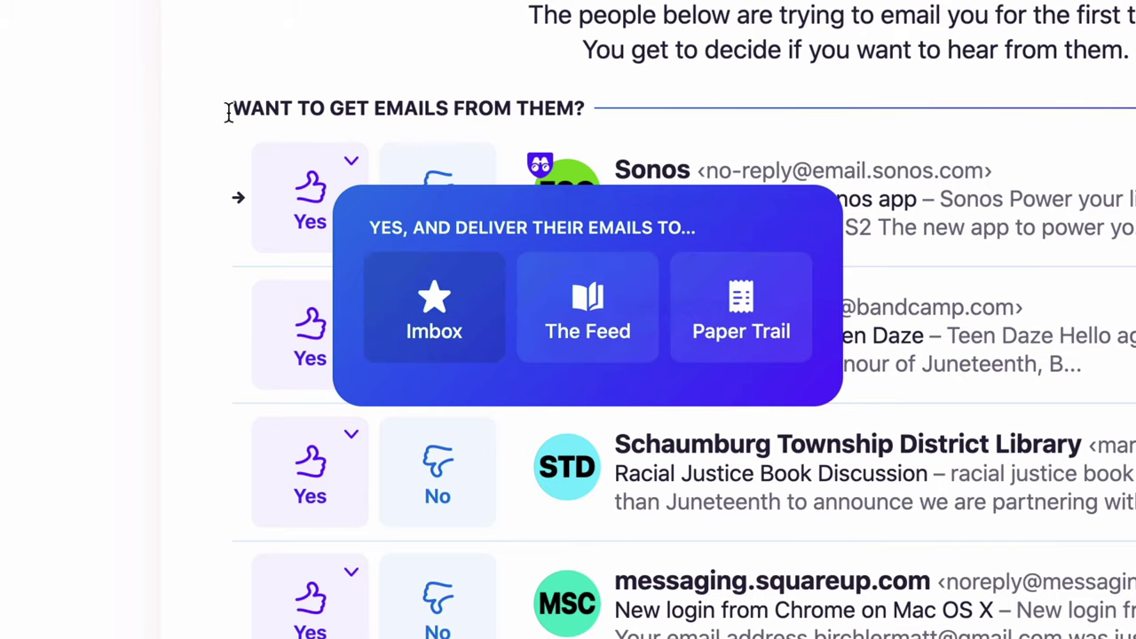
click(192, 67)
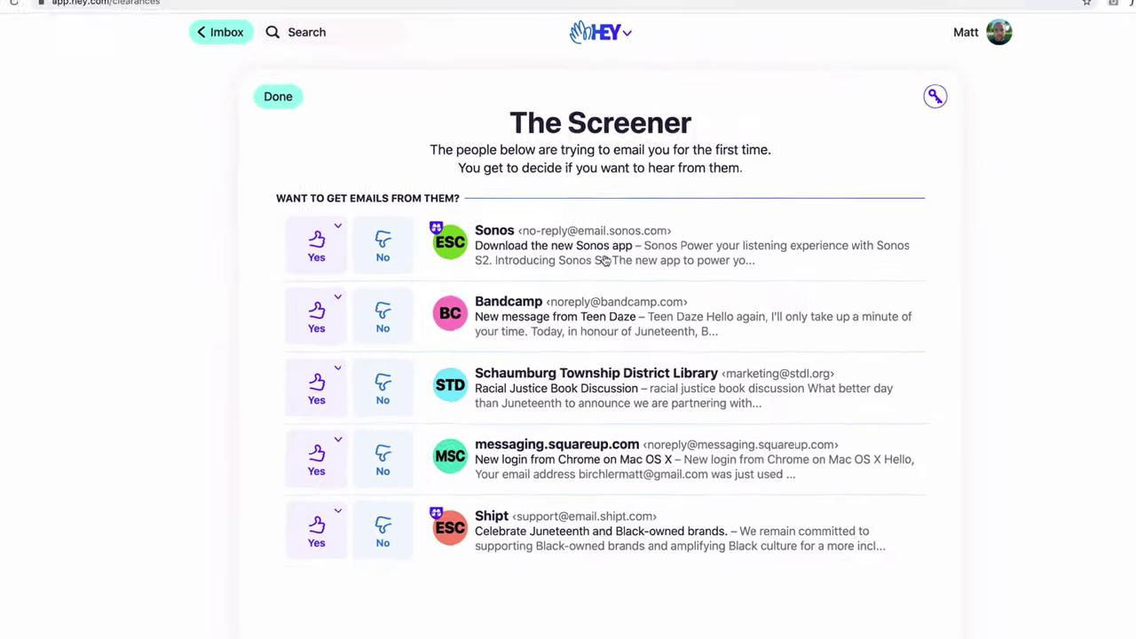
Preview Sonos's 'Download the new Sonos app' email and peek at its Yes options without choosing
click(530, 248)
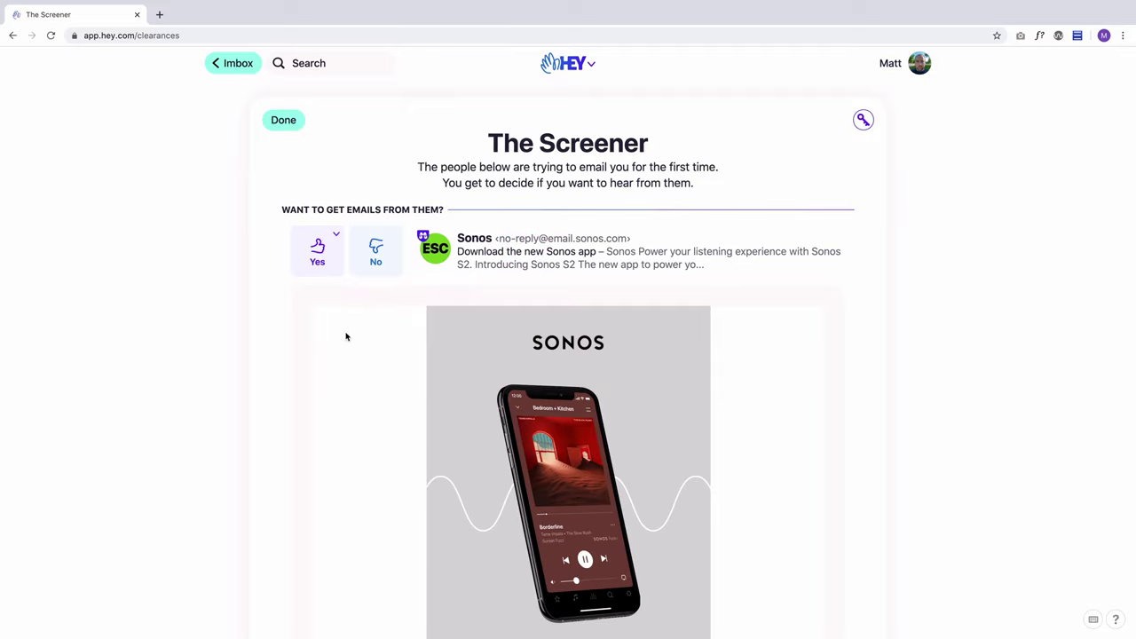
scroll(350, 335, down, 8)
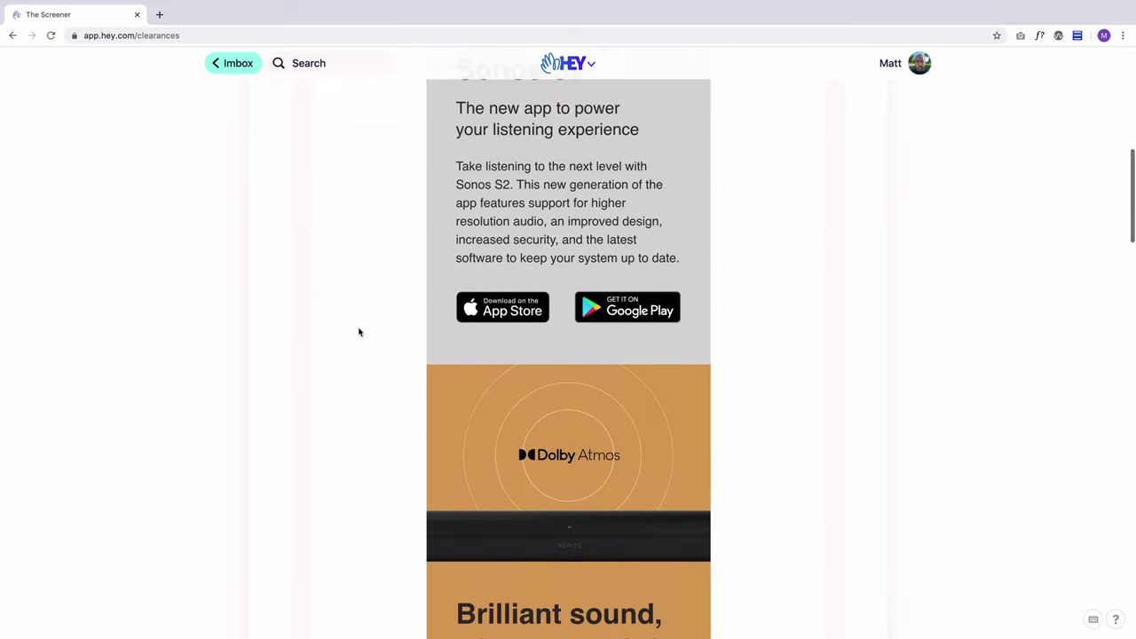
scroll(358, 329, up, 10)
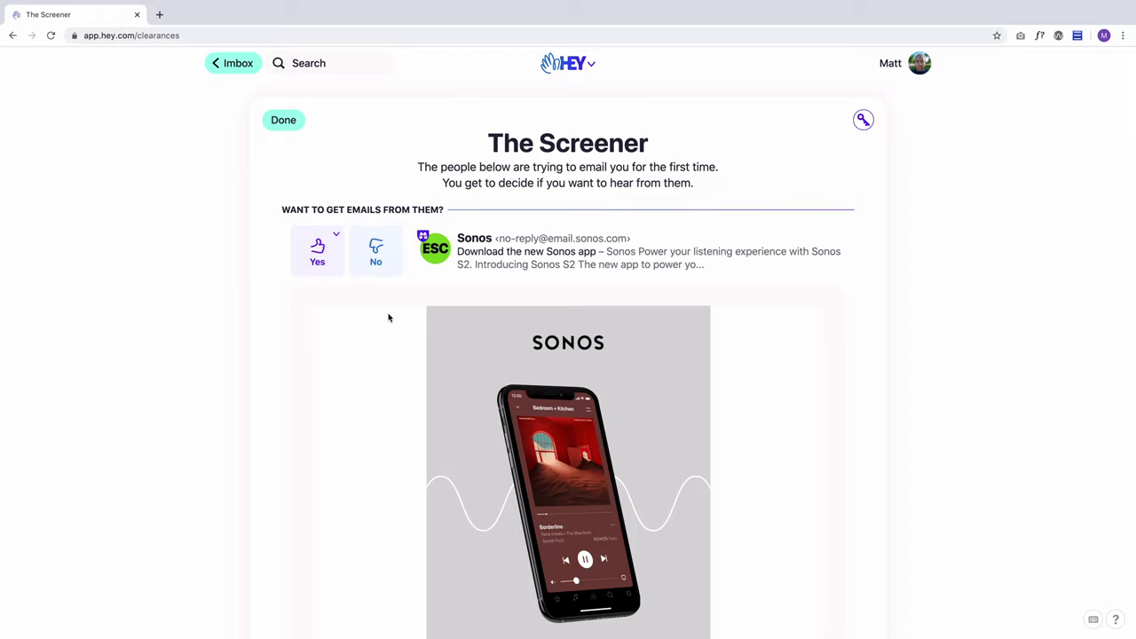
click(337, 236)
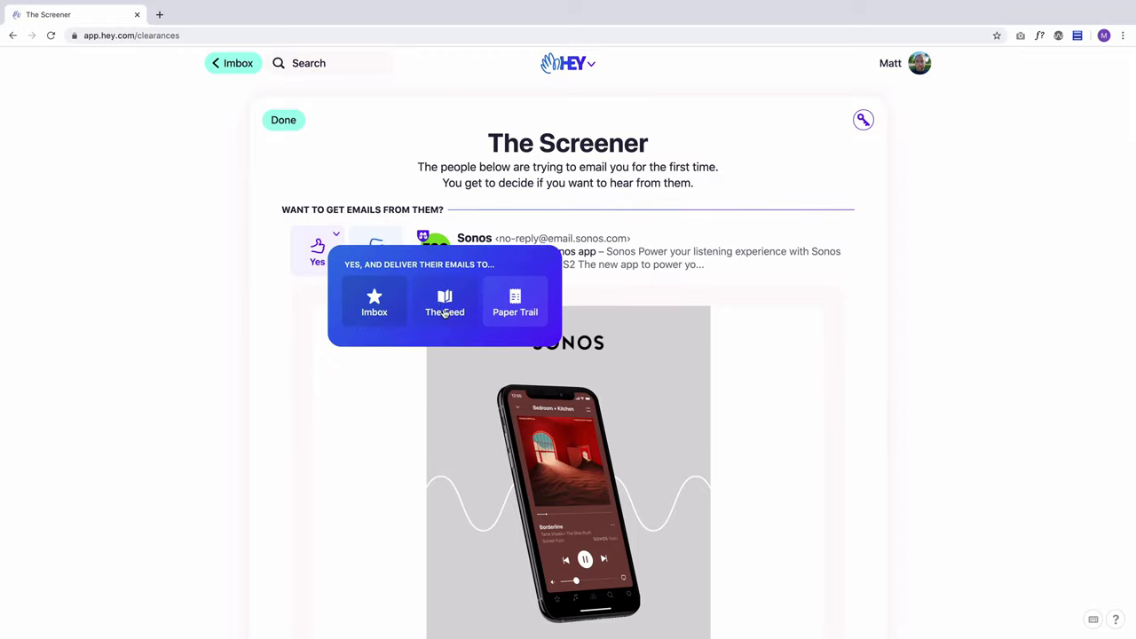
click(268, 308)
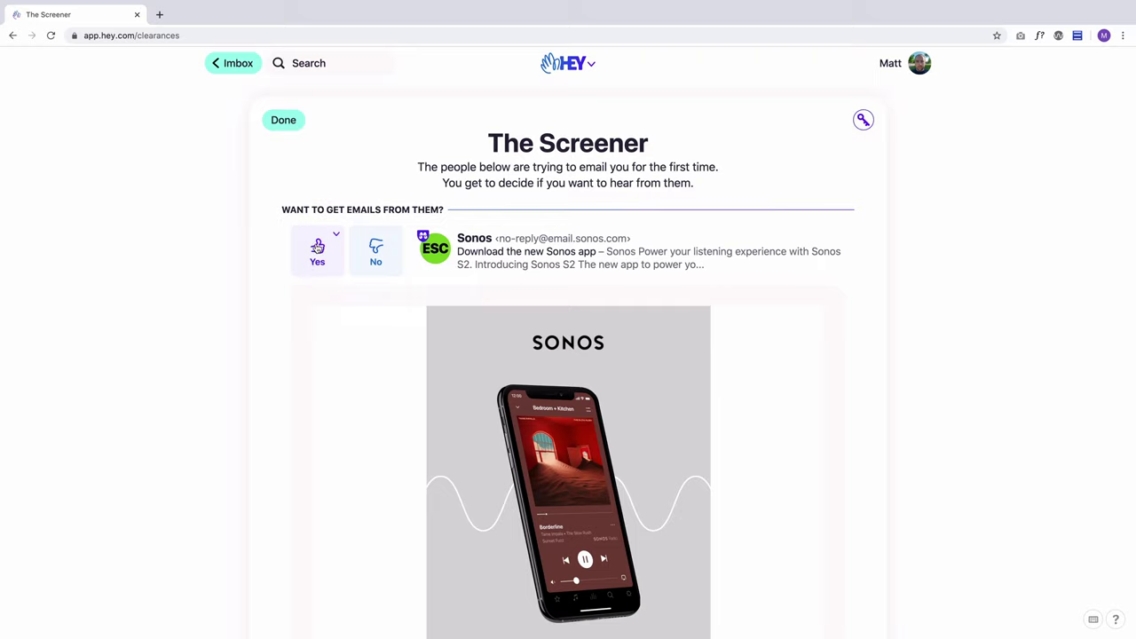
Approve Sonos with Yes, then click Done to return to the Imbox
click(320, 253)
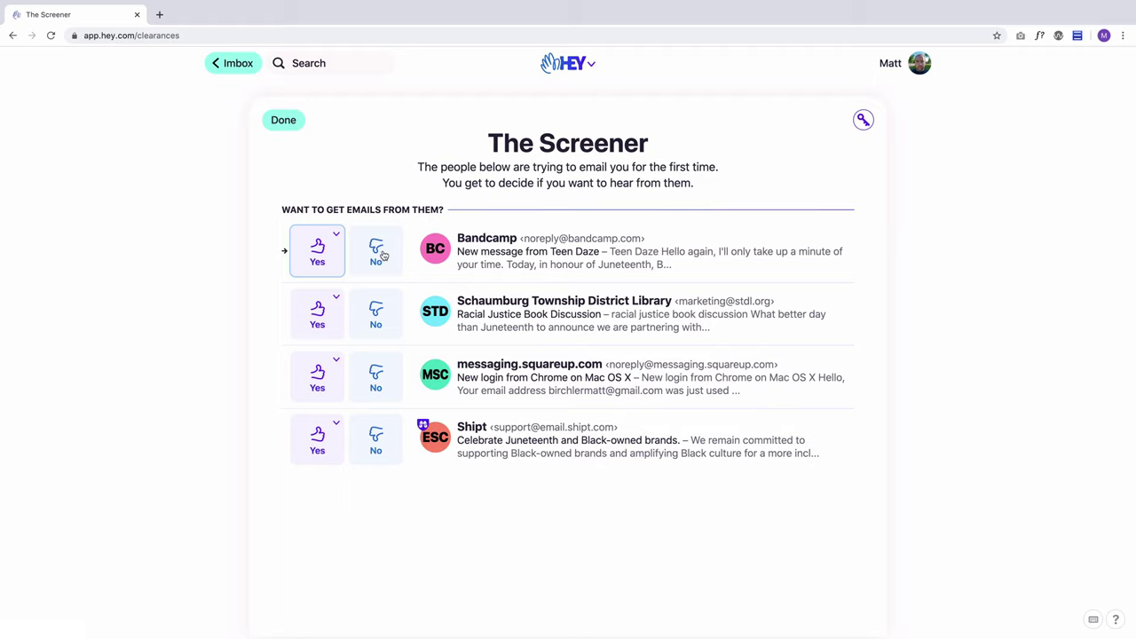
click(284, 122)
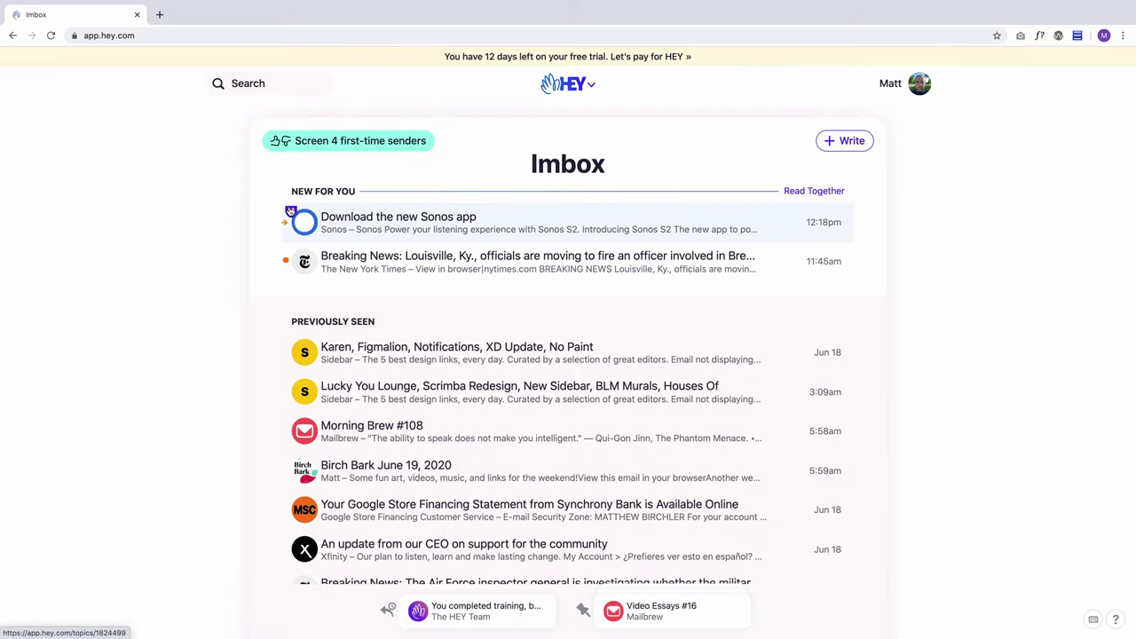
Check the new Sonos email's blocked spy trackers from generic_small_pixel and Litmus
mouse_move(290, 213)
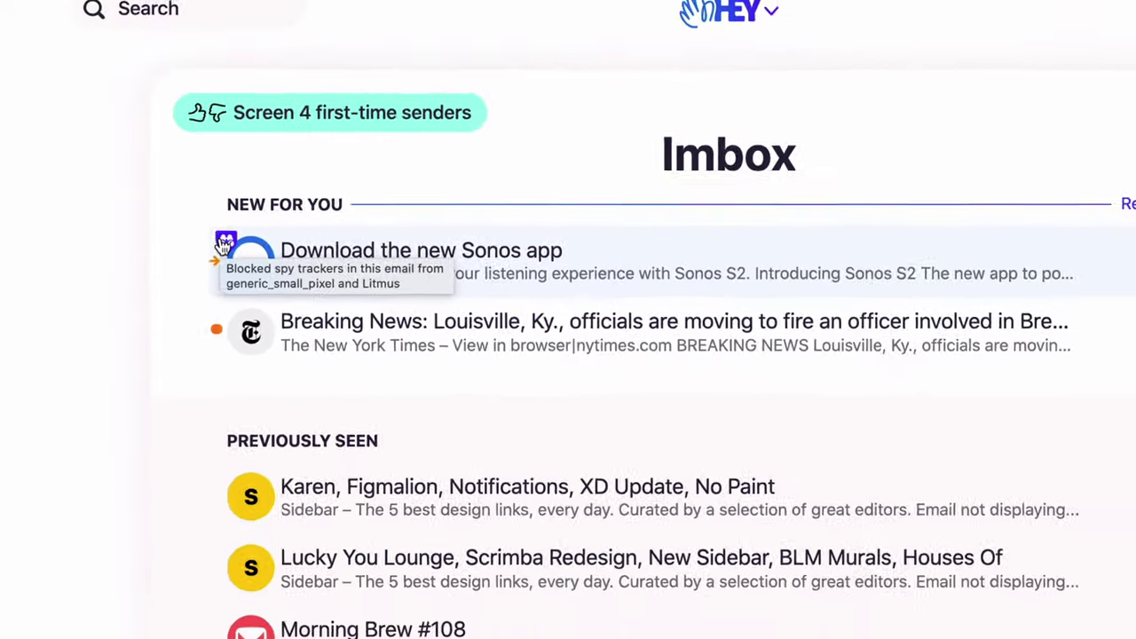
Open the Sonos email, read why its spy tracker was blocked, then go back to the Imbox
click(408, 222)
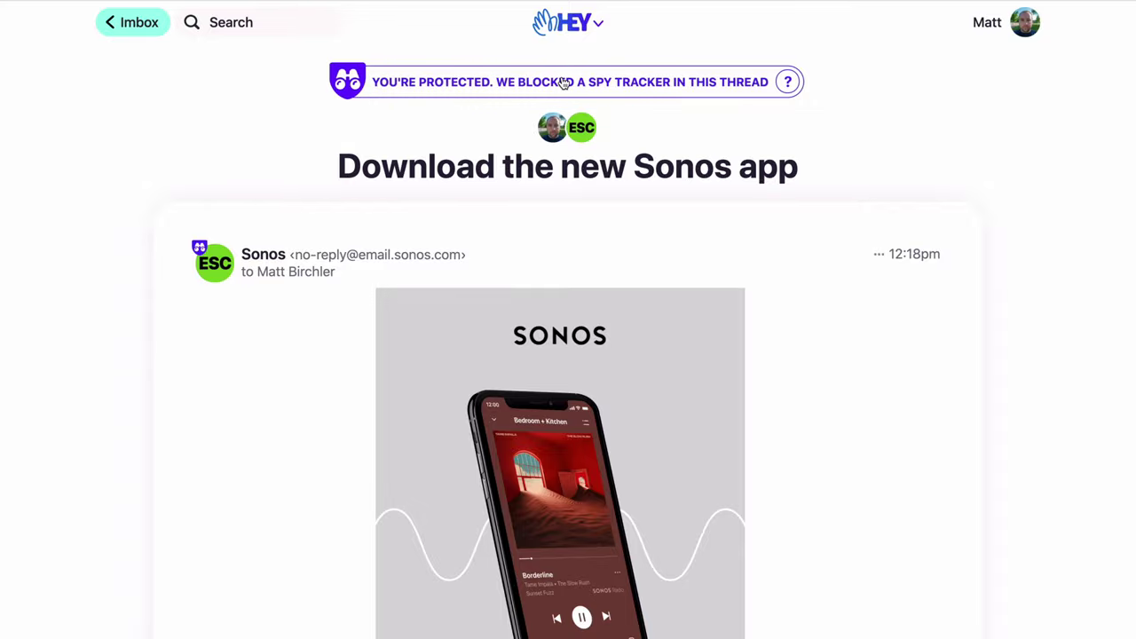
click(786, 83)
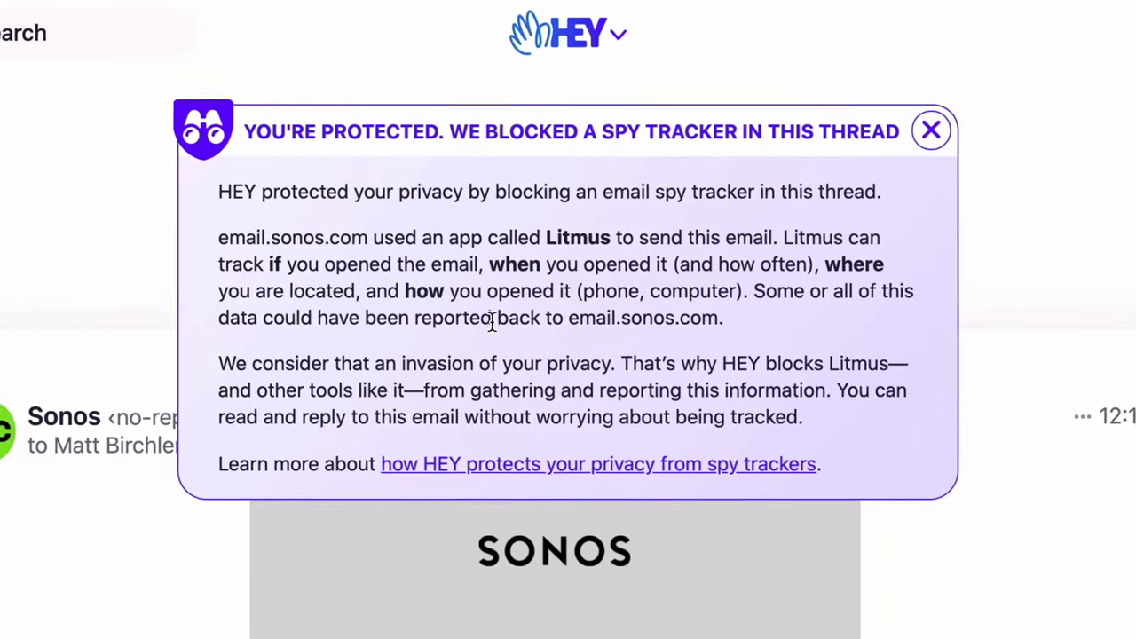
click(937, 133)
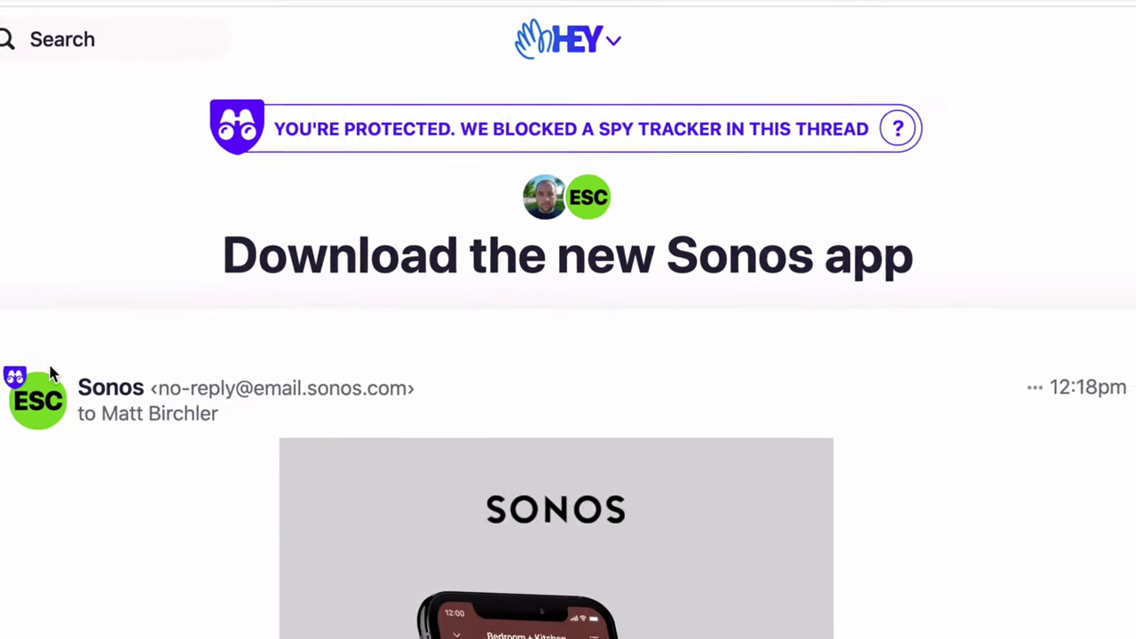
key(Escape)
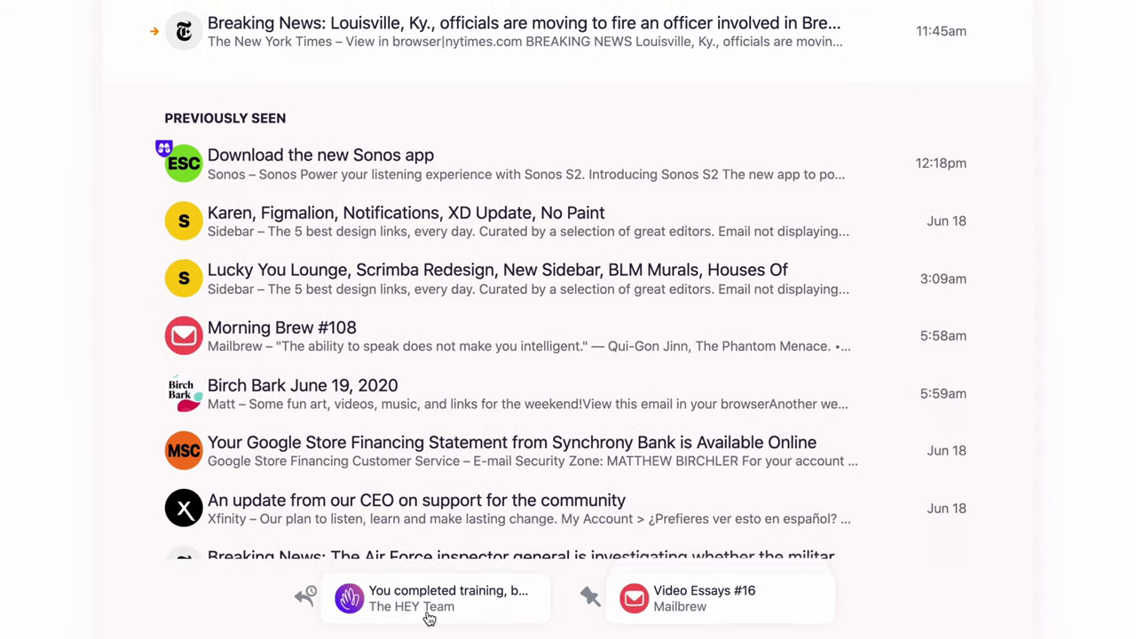
click(473, 612)
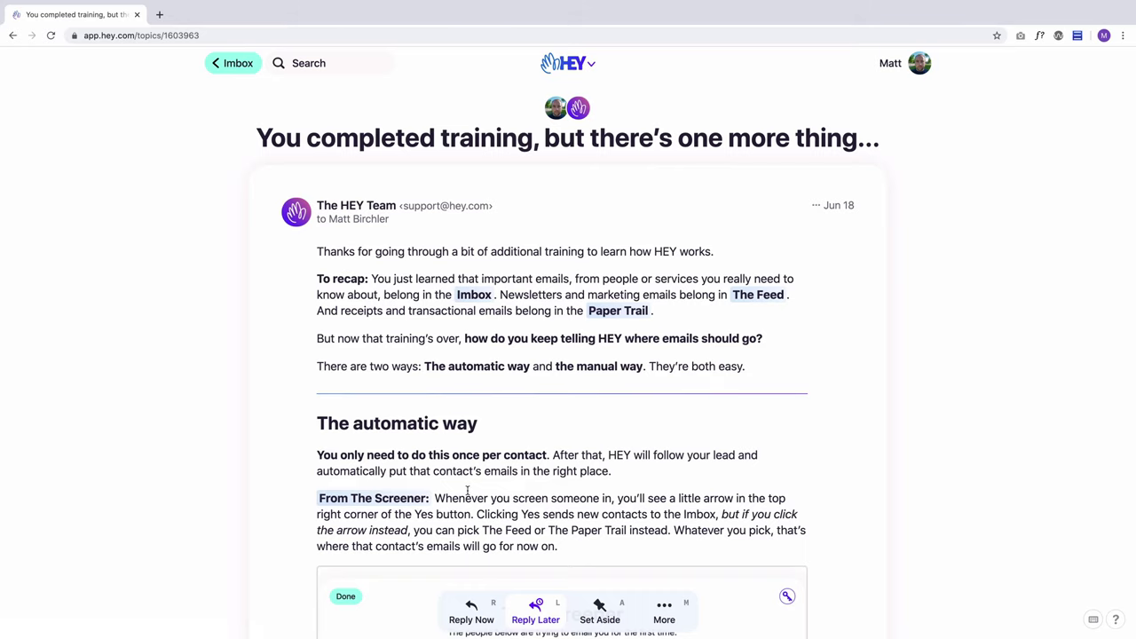
click(231, 64)
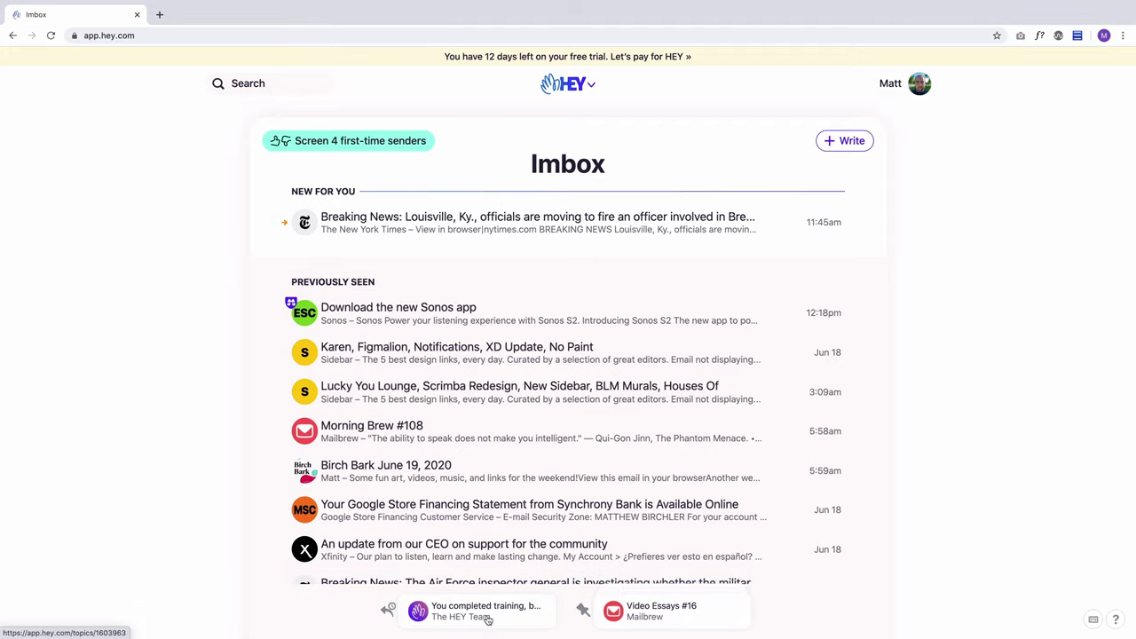
Fan out and collapse the set-aside pile, then set the Sonos app email aside with A
mouse_move(621, 611)
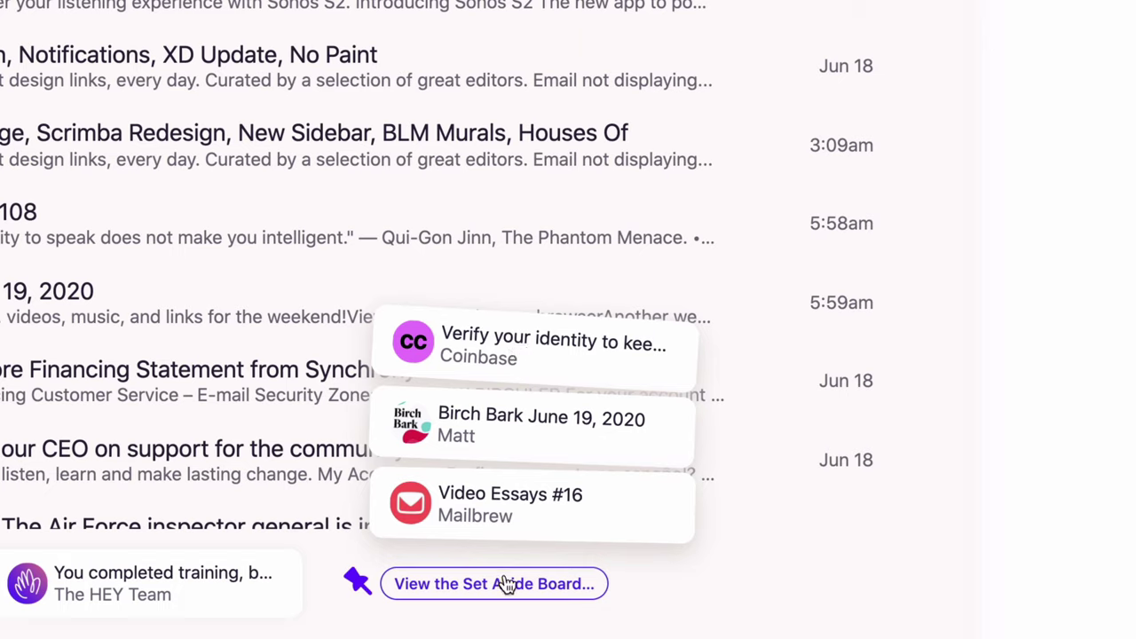
click(1097, 455)
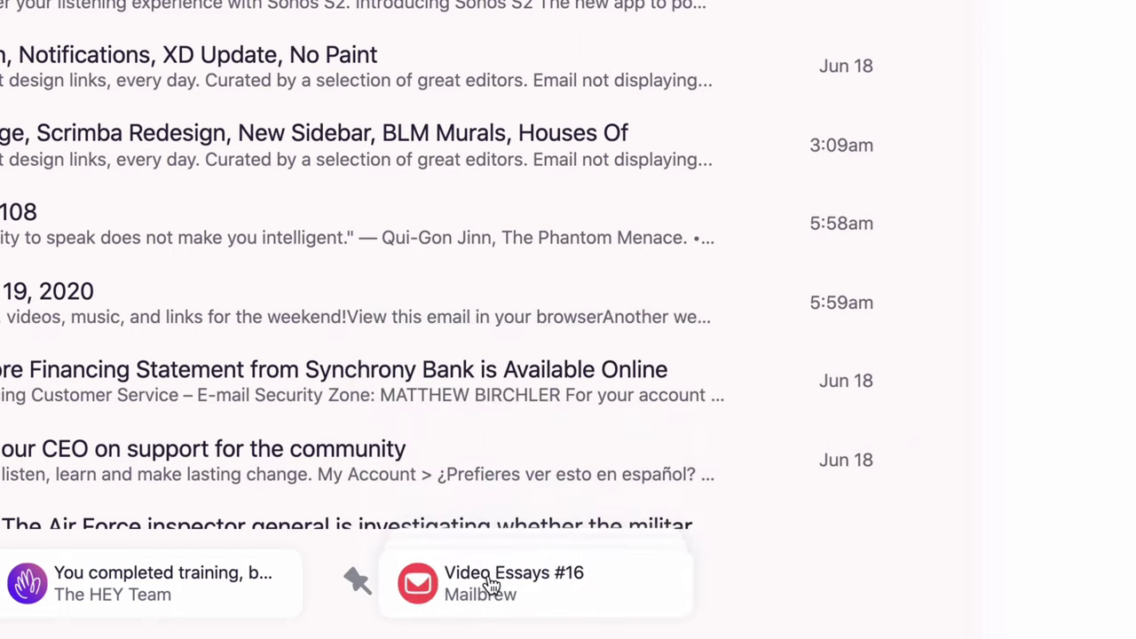
click(489, 578)
click(1082, 468)
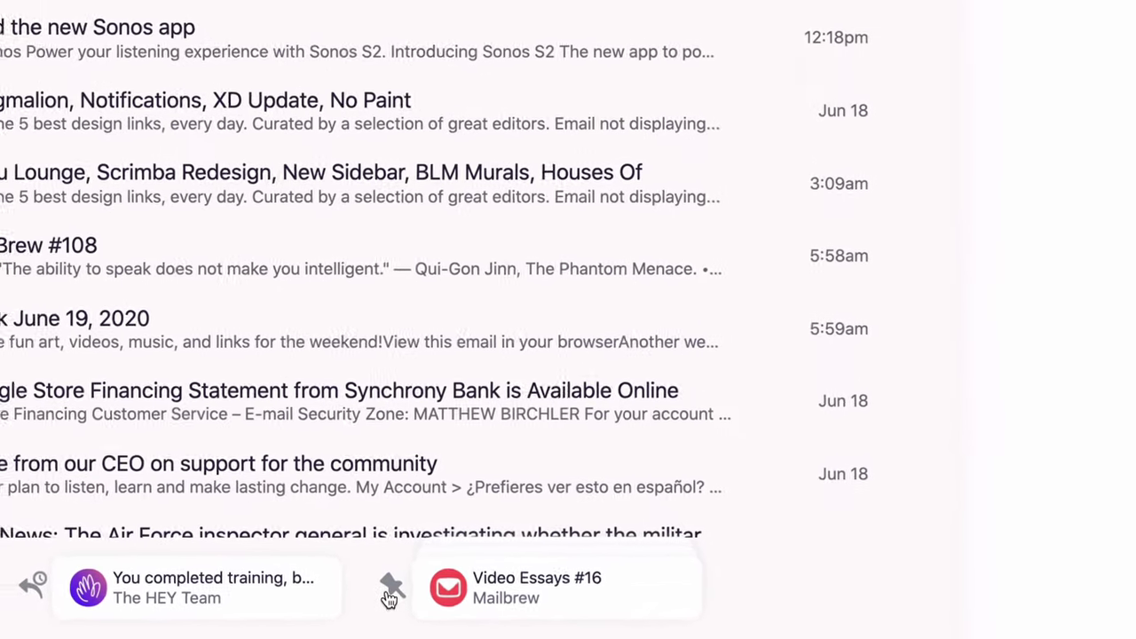
click(402, 311)
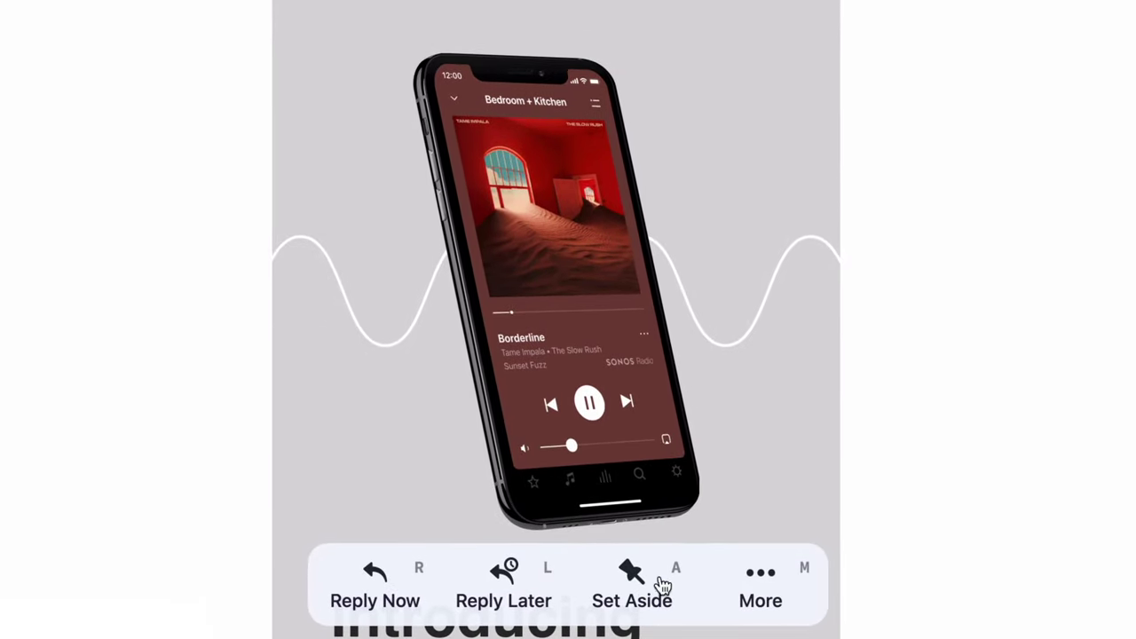
key(a)
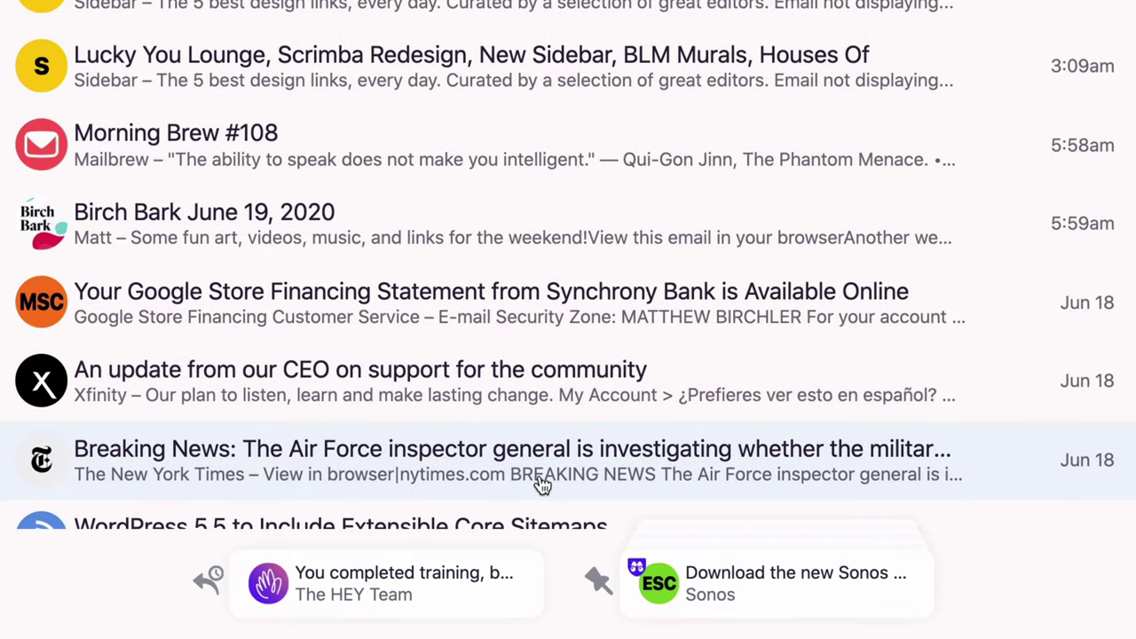
click(722, 586)
mouse_move(763, 592)
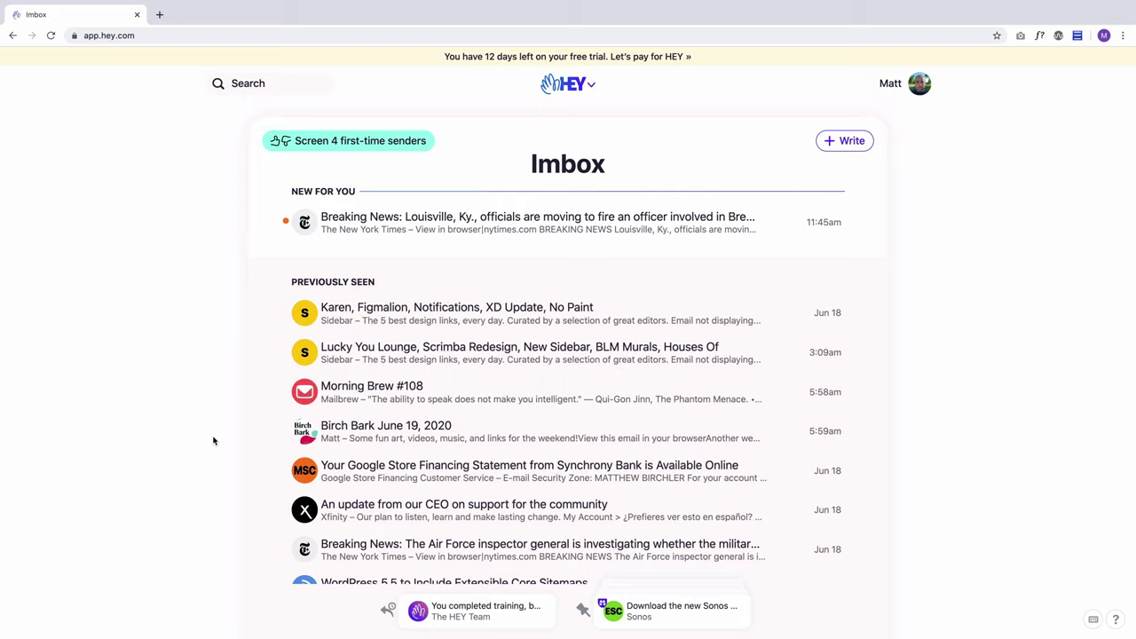
View the keyboard shortcuts list, try H for the HEY menu, then reopen the shortcuts
click(1095, 621)
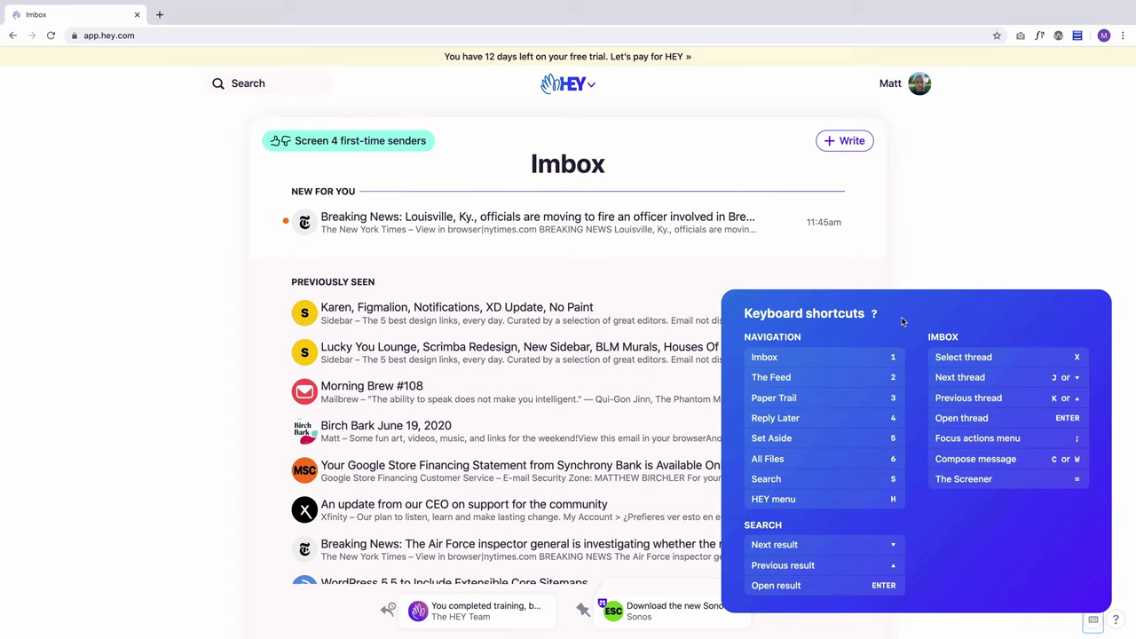
click(992, 210)
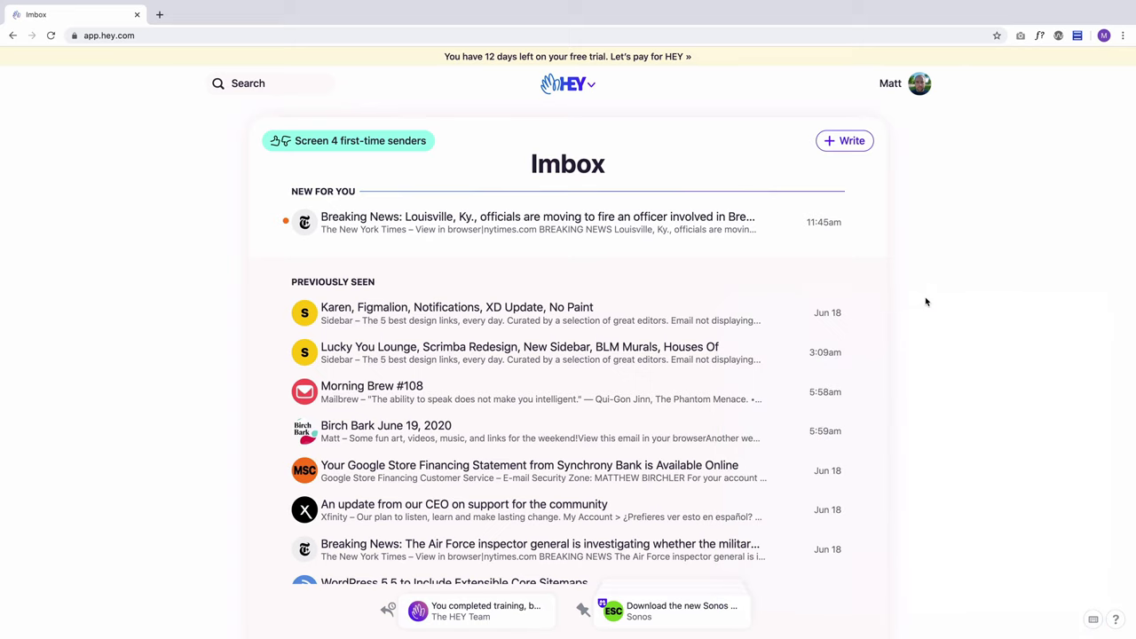
key(h)
key(Escape)
click(1093, 619)
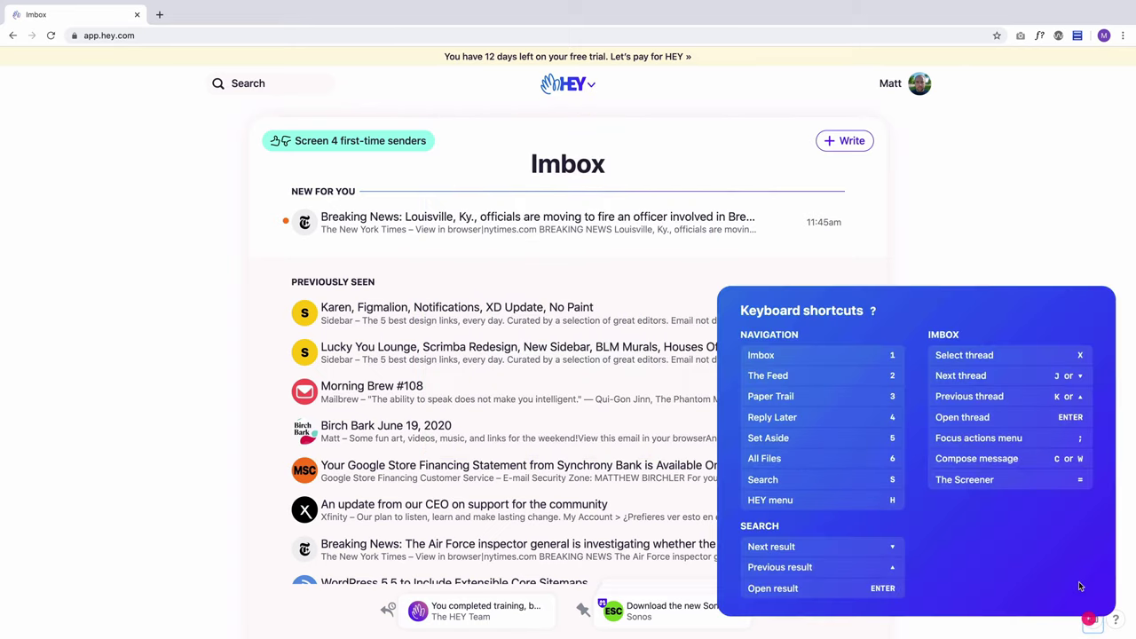